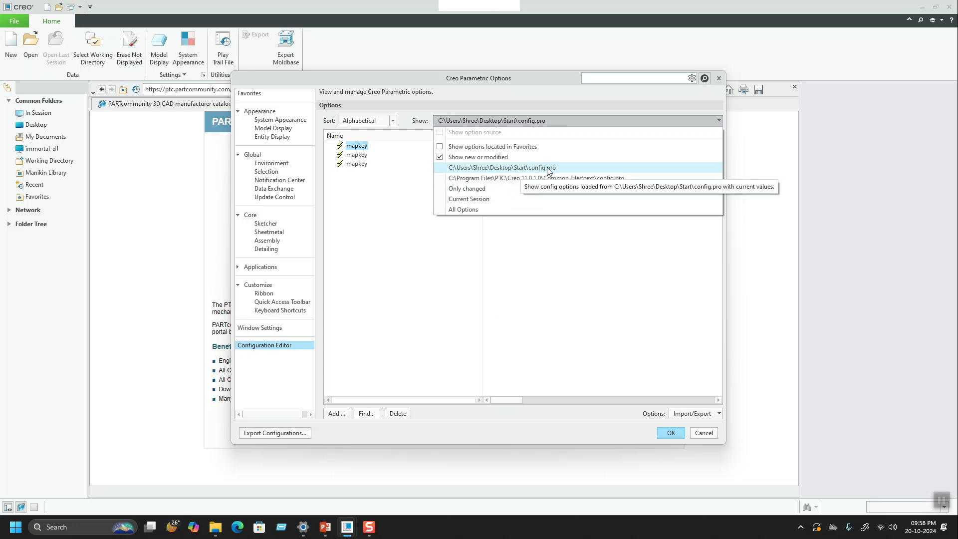
Step: Try to add the option datum_display_default with the value modeloutline to the config.pro in the Start folder
left_click(518, 171)
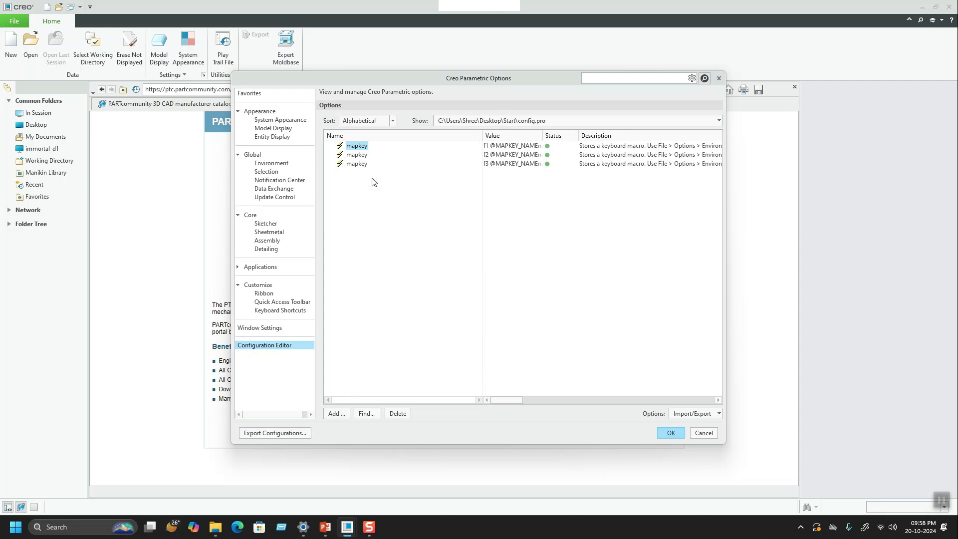
left_click(336, 413)
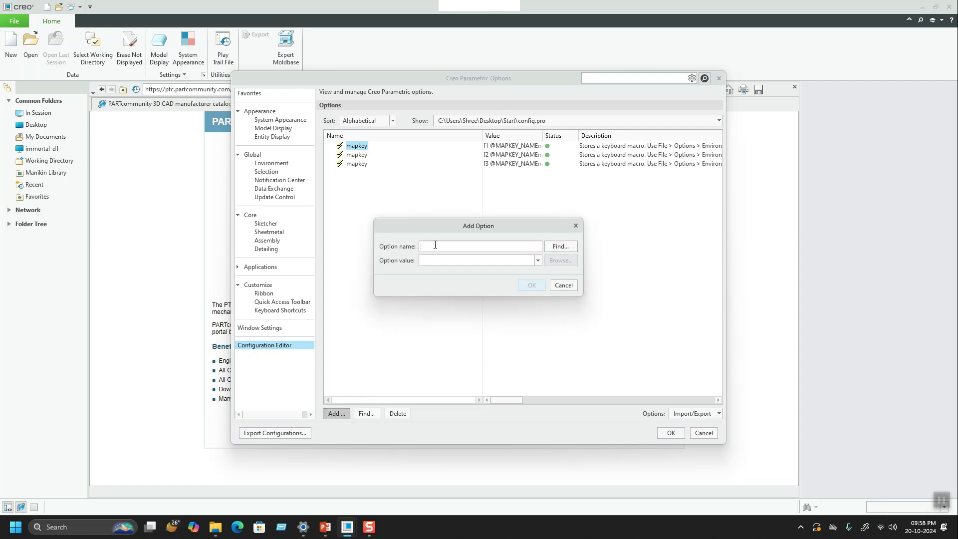
type("datum_display_default")
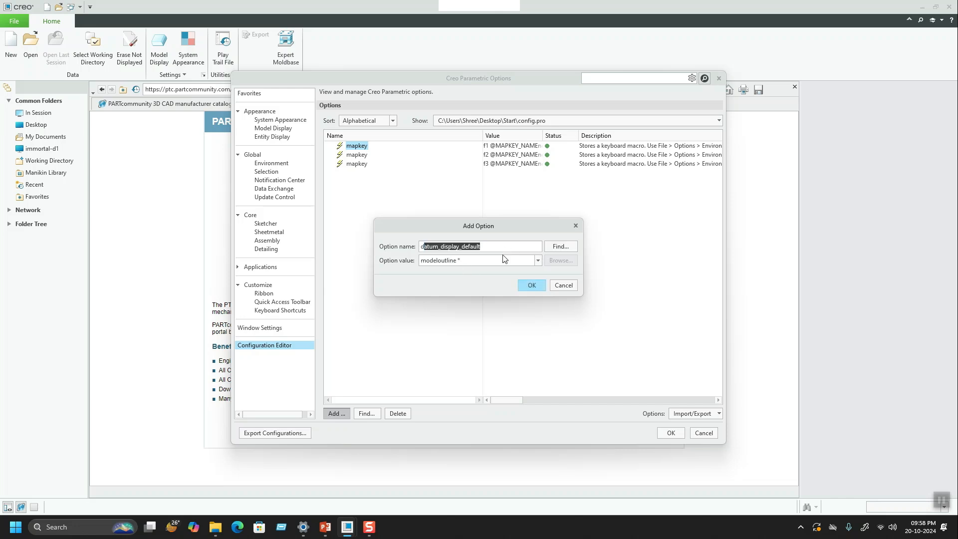
left_click(538, 260)
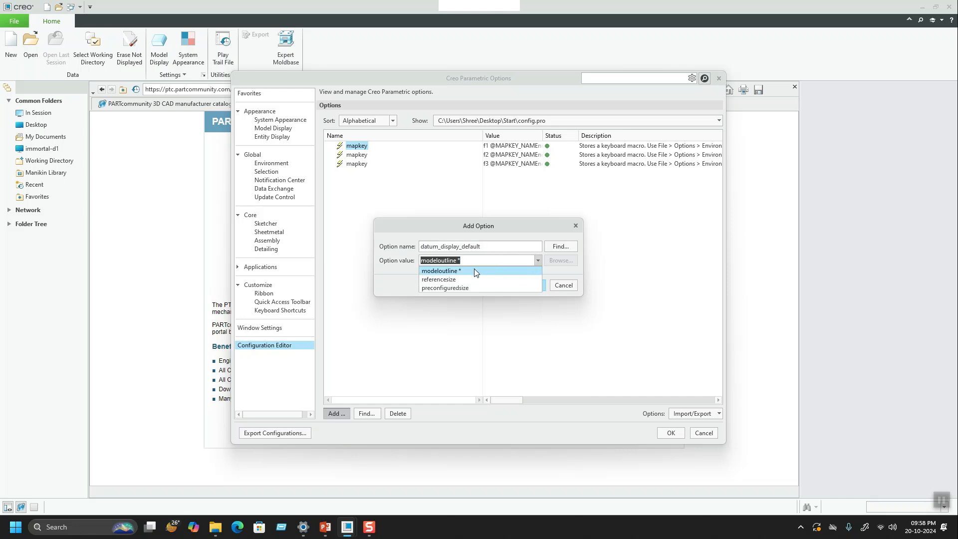
left_click(474, 271)
left_click(521, 285)
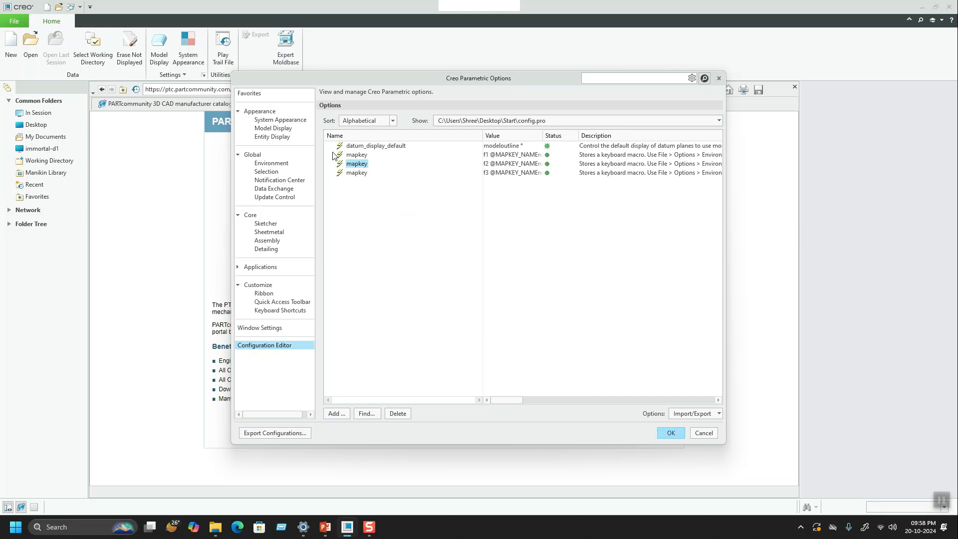
left_click(356, 146)
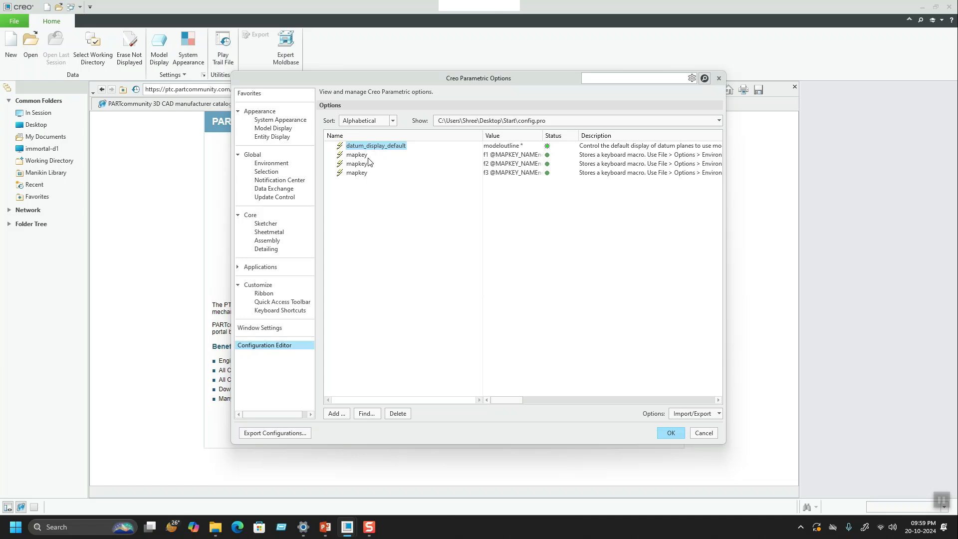
left_click(703, 433)
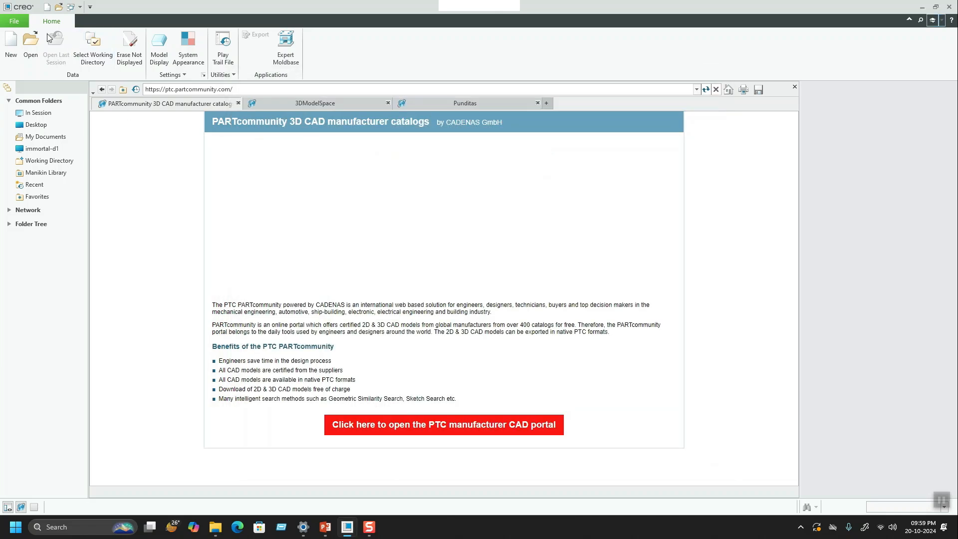
Step: Open the mapkeys settings from the Environment options
left_click(11, 22)
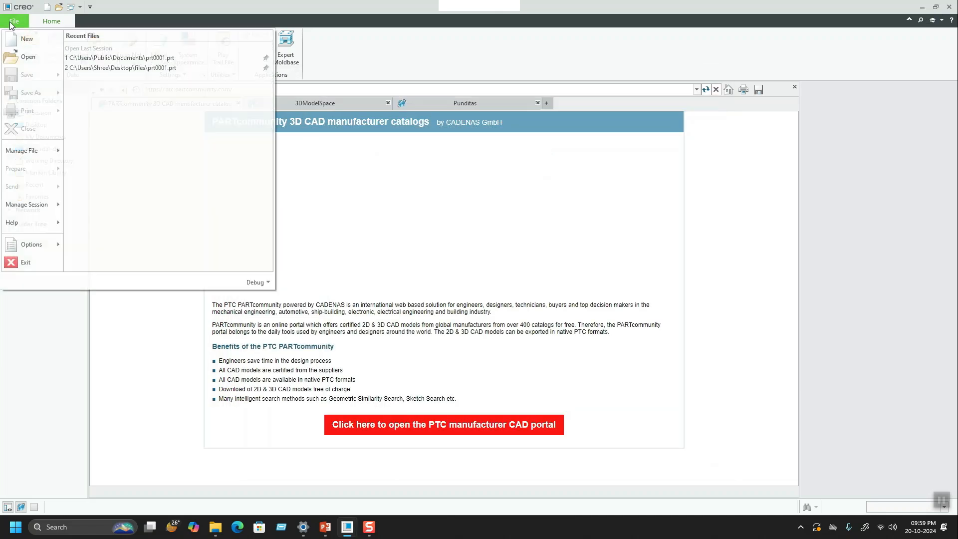
left_click(35, 244)
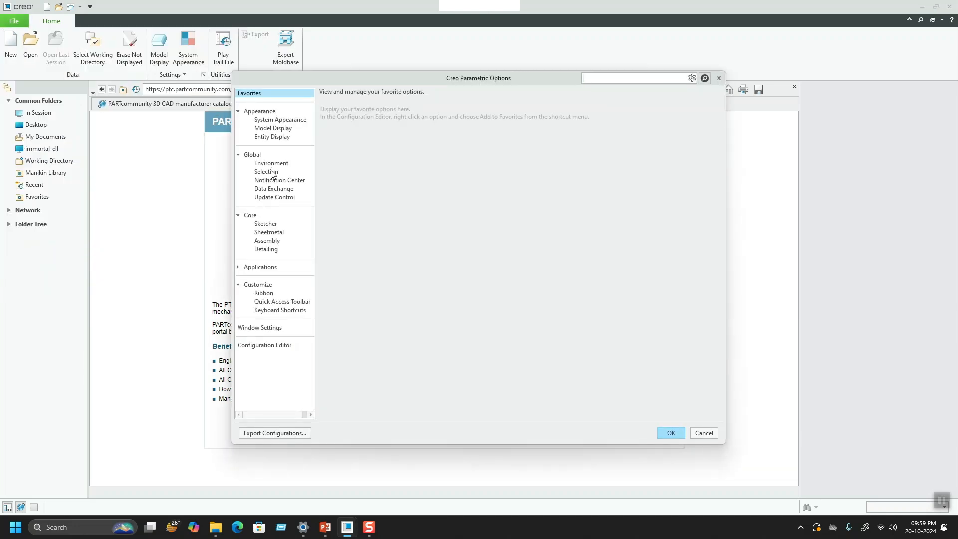
left_click(270, 163)
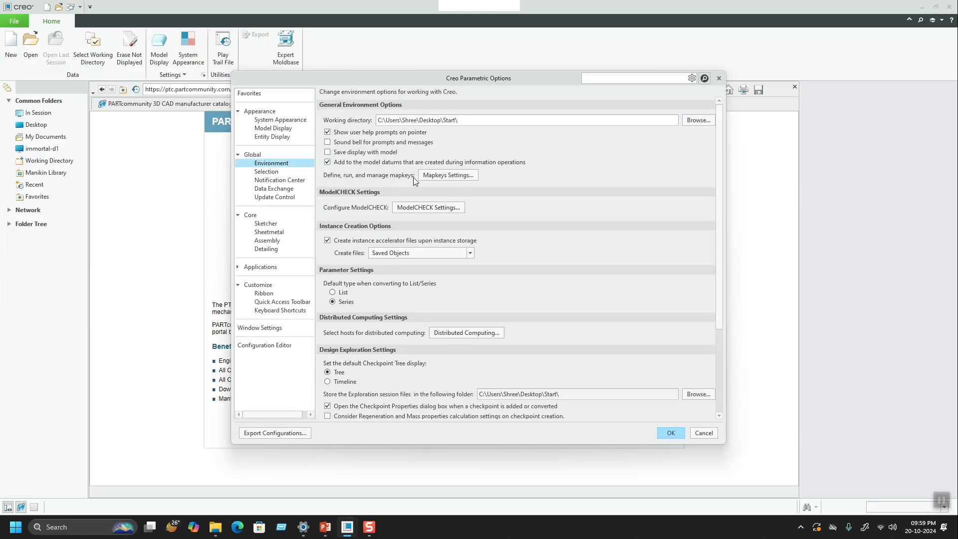
left_click(460, 178)
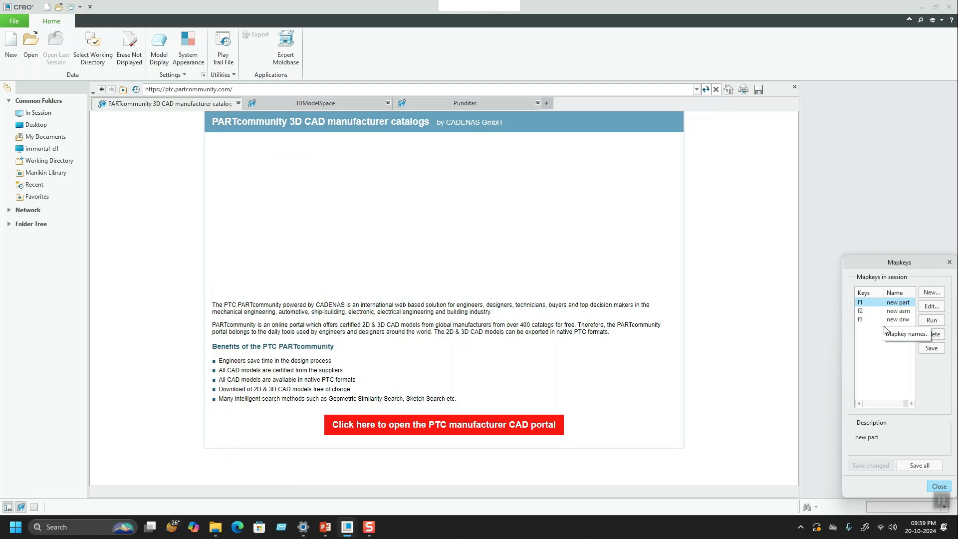
Step: Run the f1 "new part" mapkey to create a new part, and close the mapkeys dialog
left_click(868, 312)
left_click(865, 303)
left_click(930, 320)
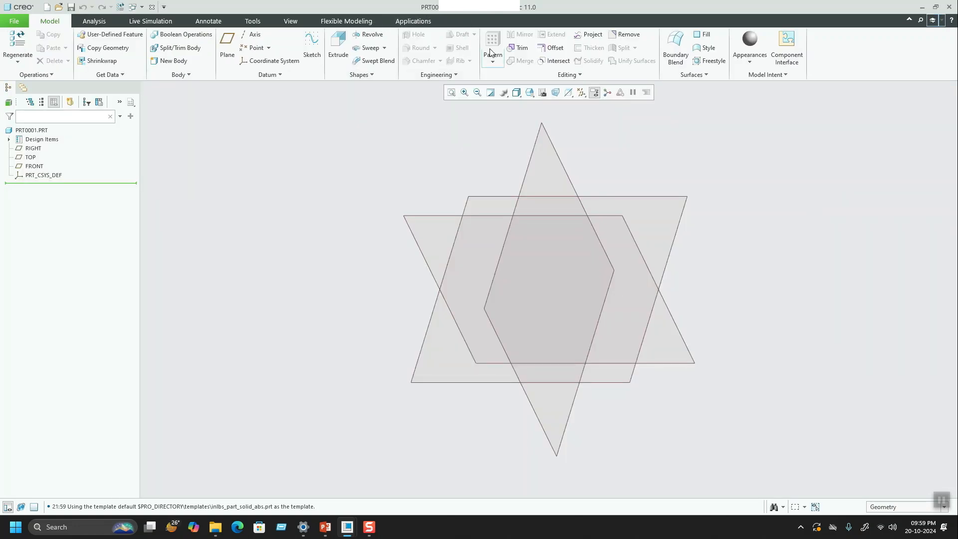
mouse_move(372, 533)
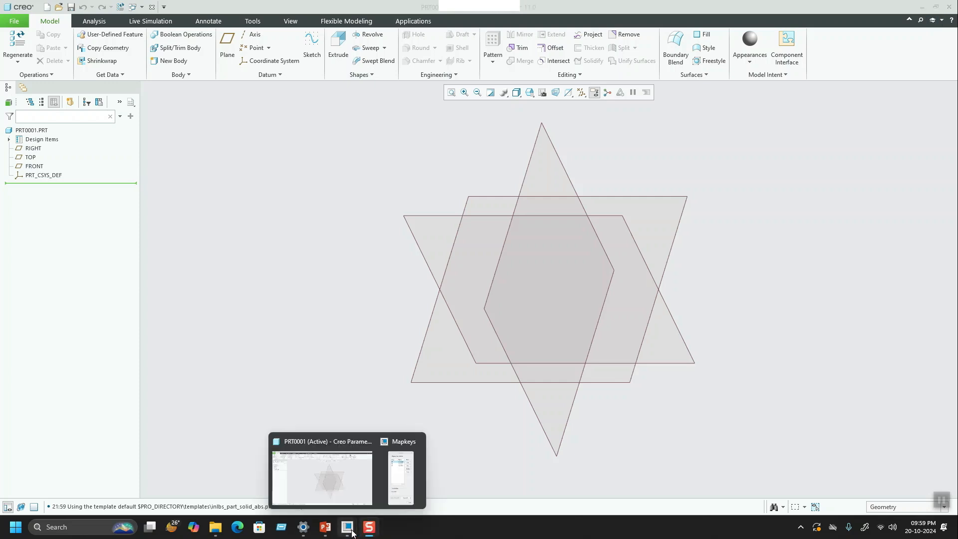
left_click(402, 476)
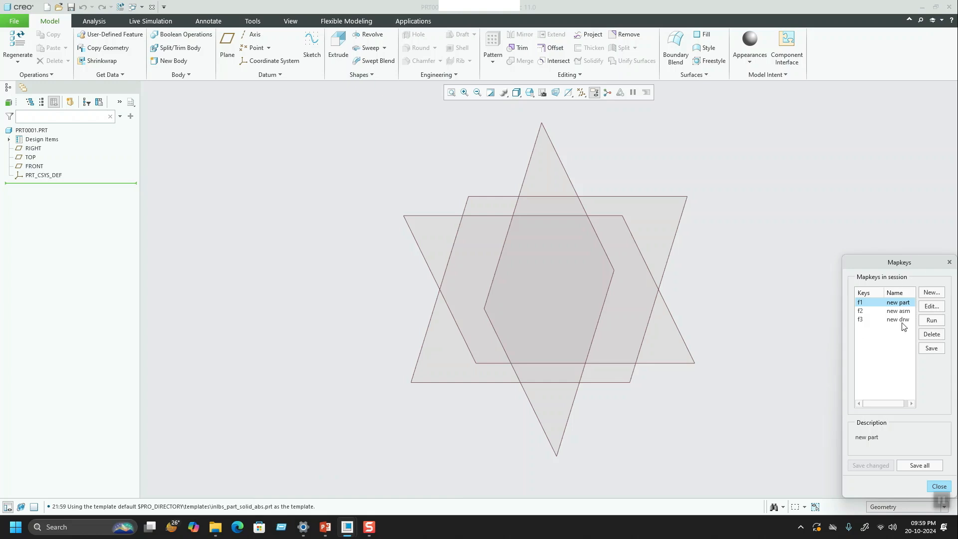
left_click(938, 486)
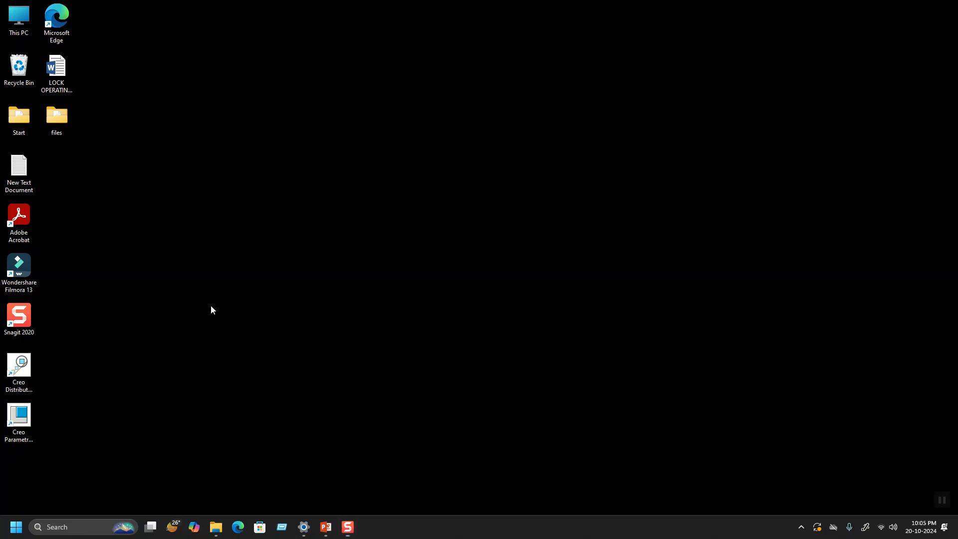
Step: Launch Creo Parametric 11.0.1.0 from the desktop
left_click(14, 410)
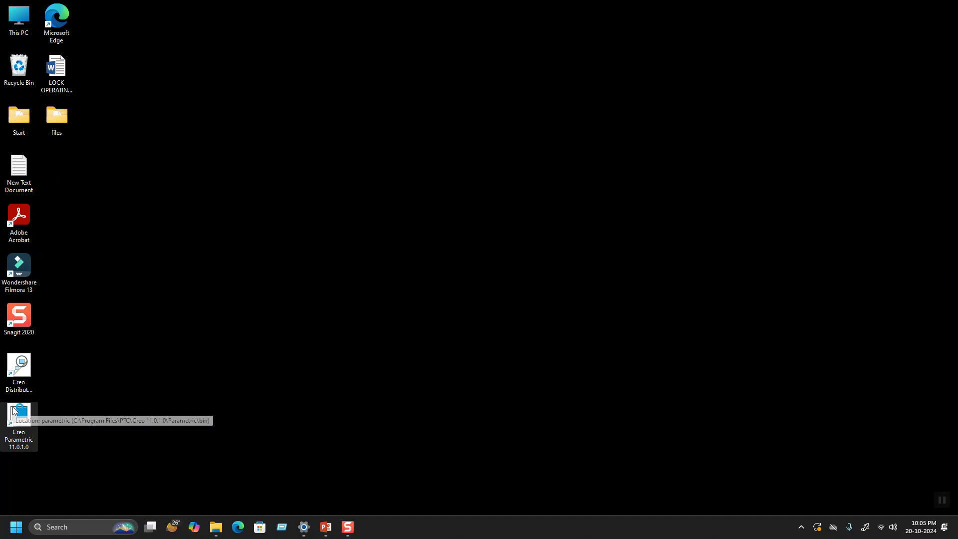
double_click(14, 407)
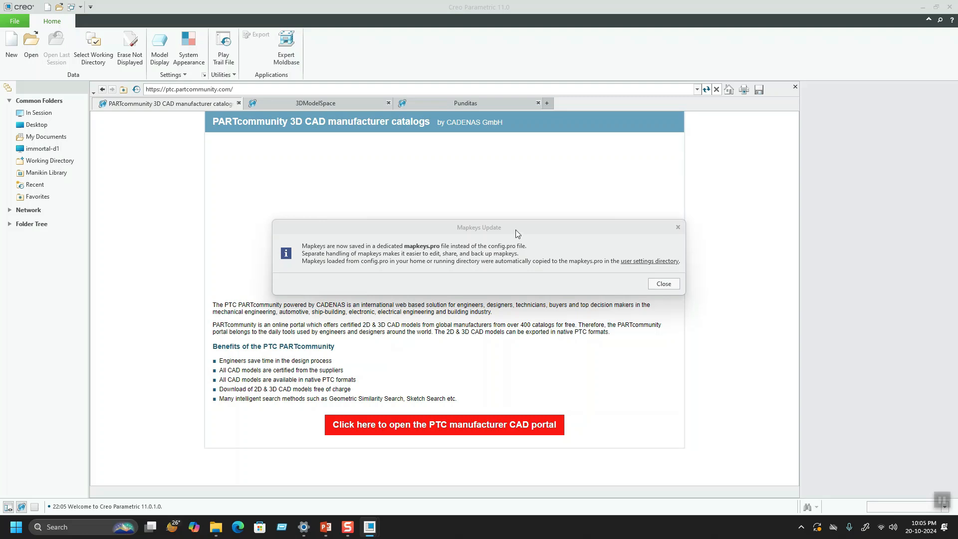
left_click(532, 231)
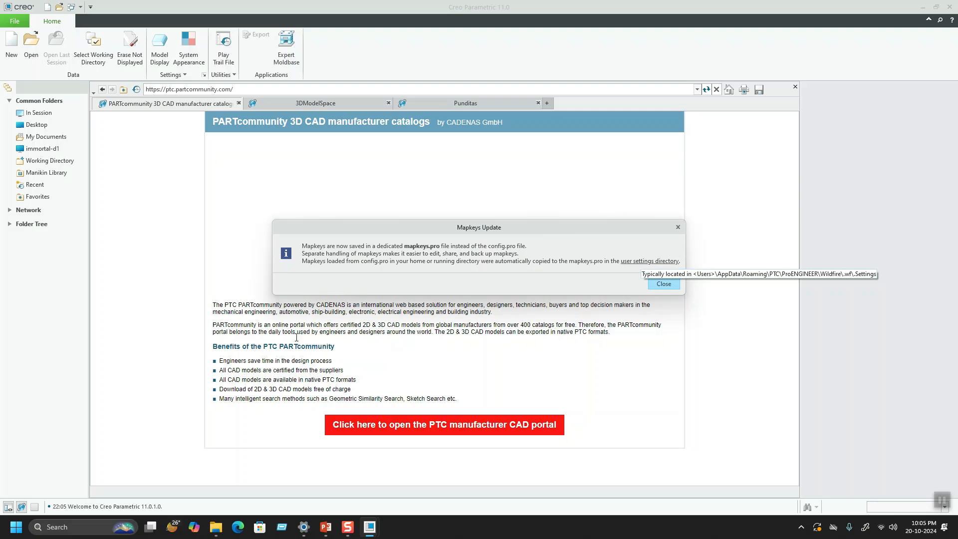
Step: Open the %appdata% folder in File Explorer
left_click(59, 525)
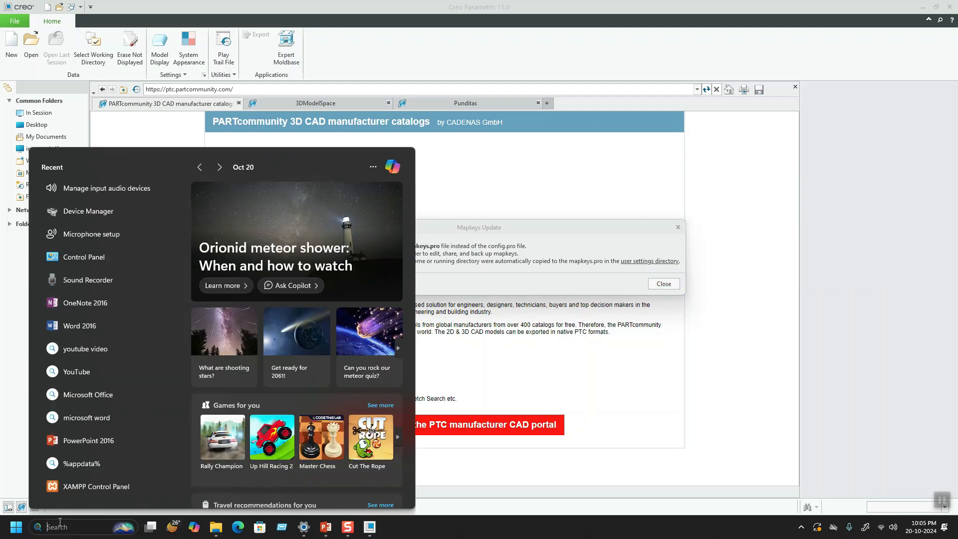
type("%a")
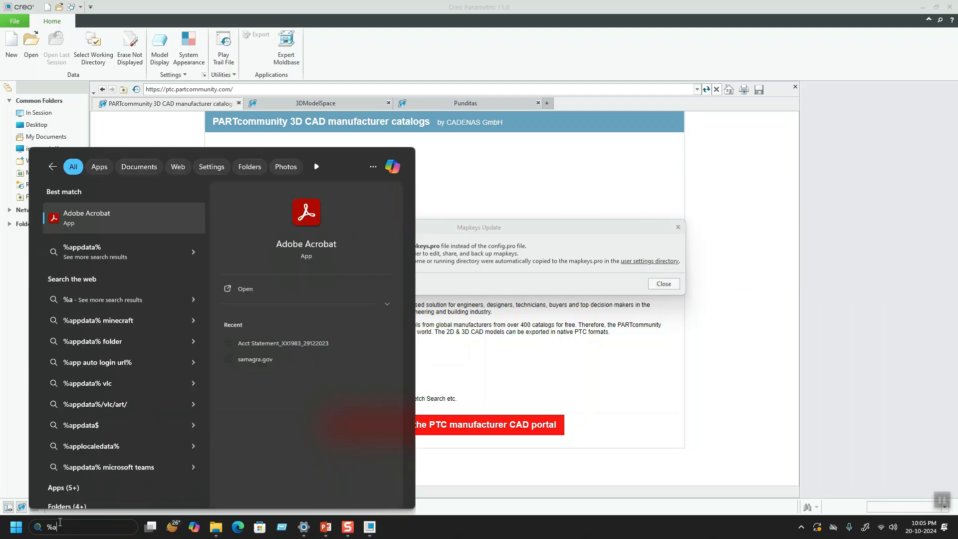
type("ppdar")
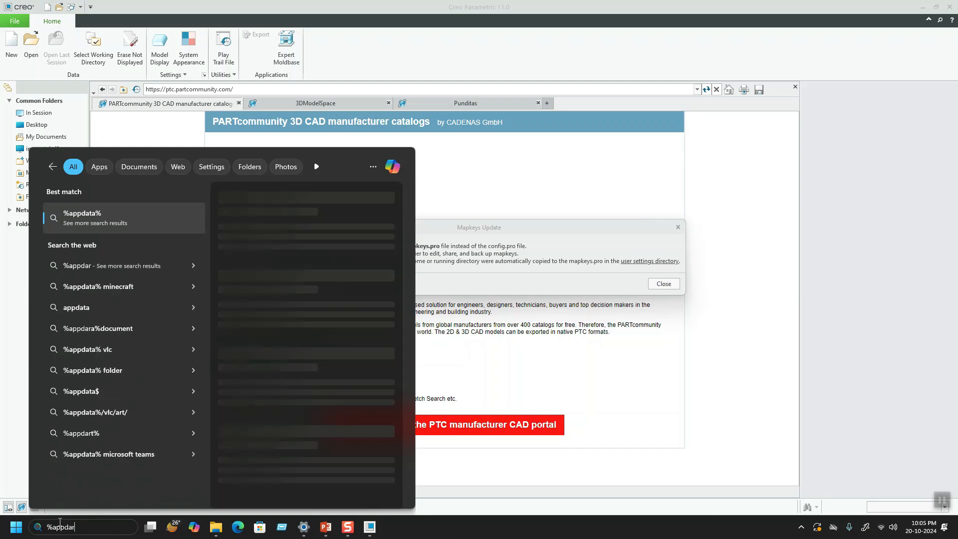
key("BackSpace")
type("ta%")
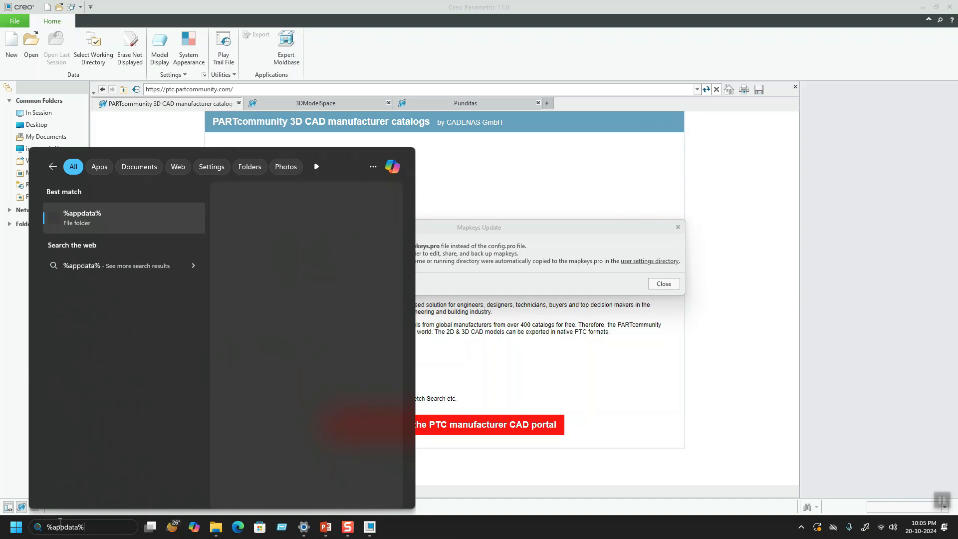
key("Return")
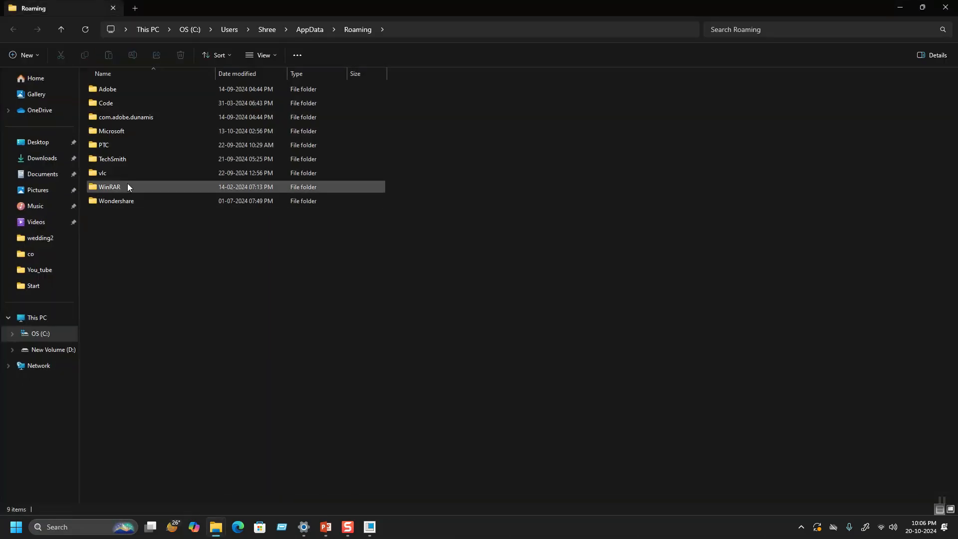
Step: Browse to PTC\ProENGINEER\Wildfire\.wf\.Settings and locate the mapkeys.pro file
double_click(121, 145)
left_click(118, 103)
double_click(119, 103)
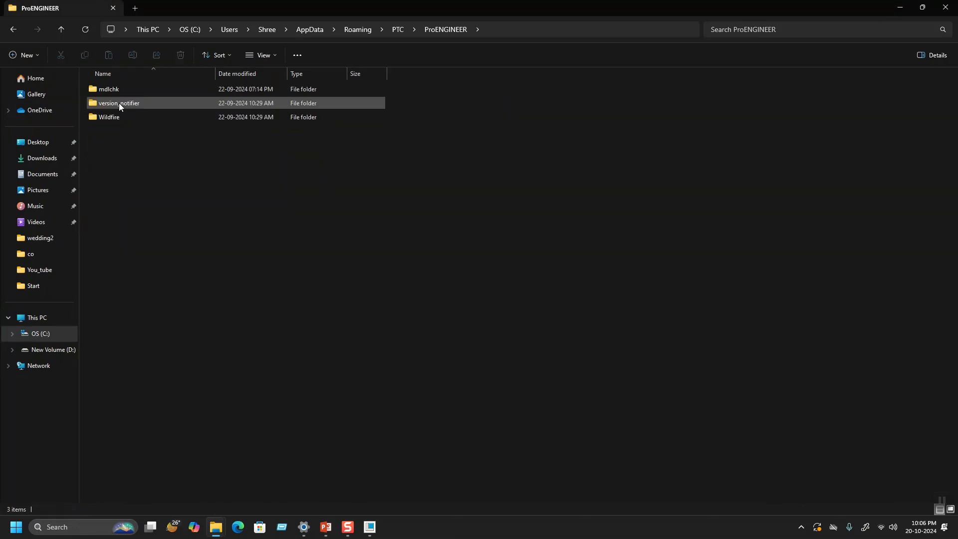
left_click(120, 117)
double_click(120, 116)
double_click(115, 89)
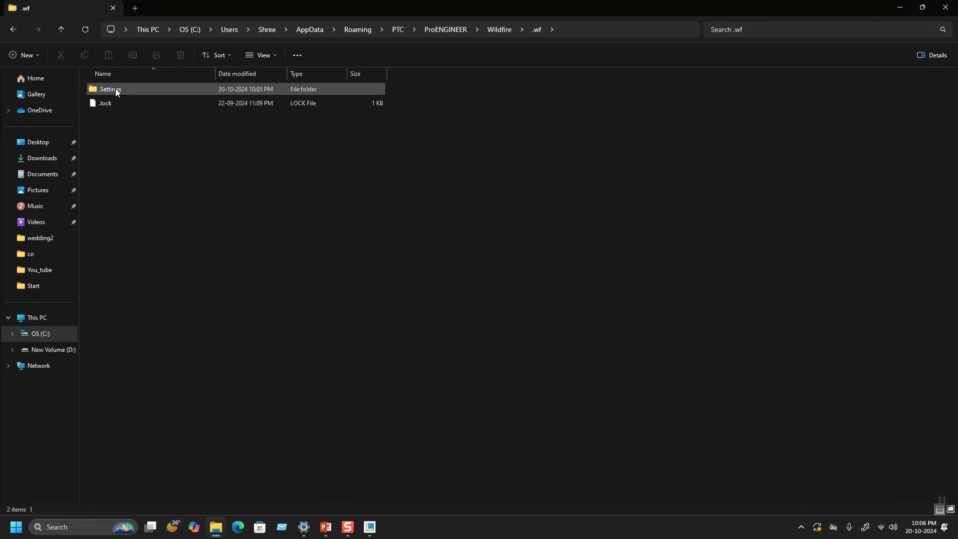
double_click(116, 91)
left_click(104, 118)
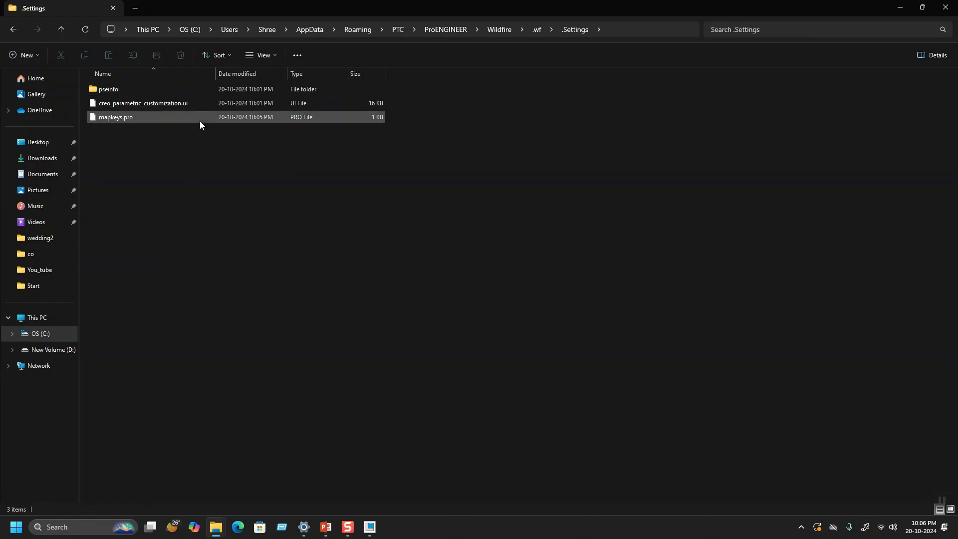
Step: Return to Creo Parametric, dismiss the Mapkeys Update notice and open the mapkeys manager
left_click(896, 7)
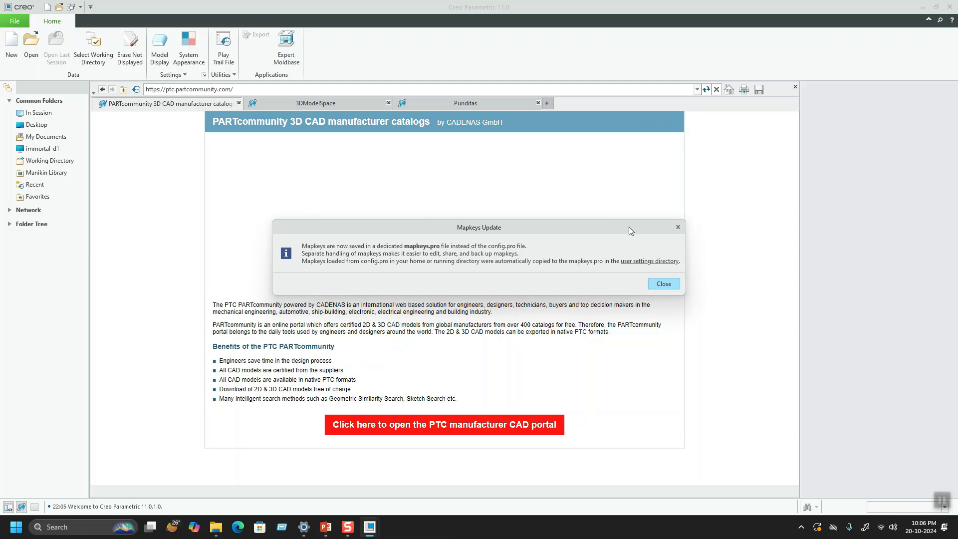
left_click(663, 283)
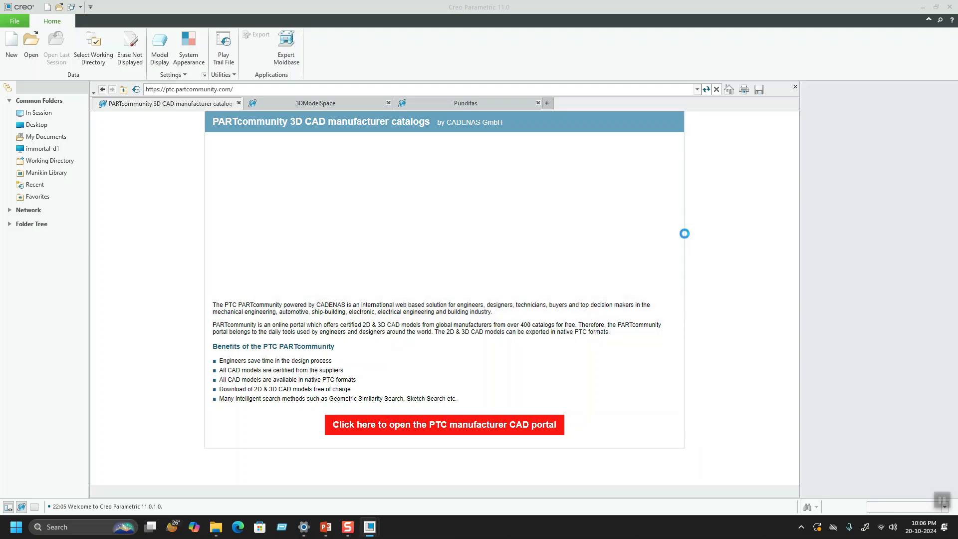
left_click(916, 89)
left_click(14, 23)
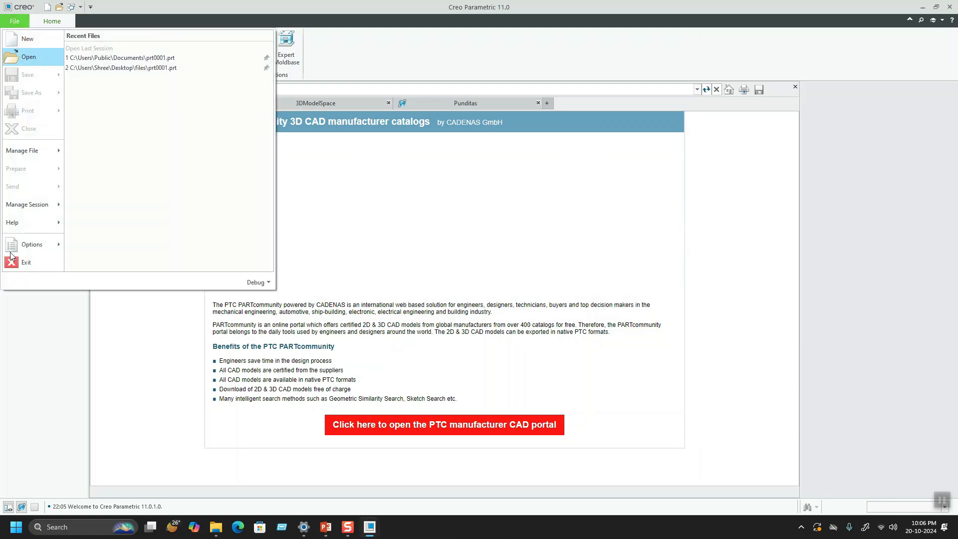
mouse_move(33, 244)
left_click(169, 137)
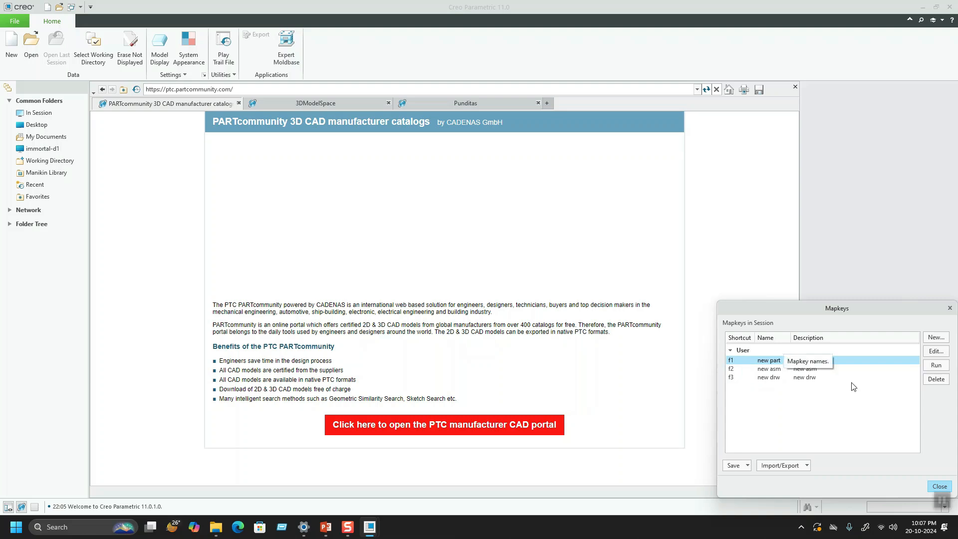
Step: View the settings for recording a new mapkey, and leave without creating one
left_click(801, 414)
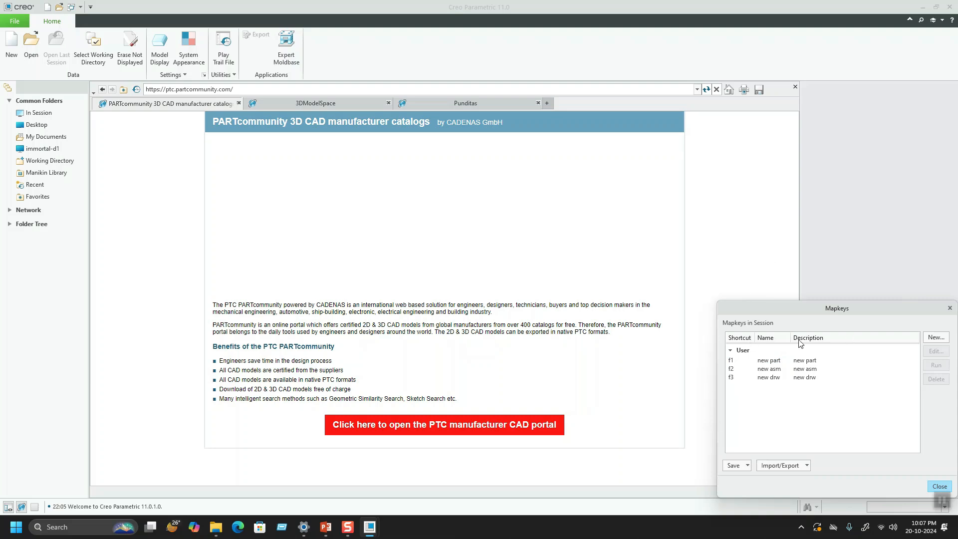
left_click(936, 337)
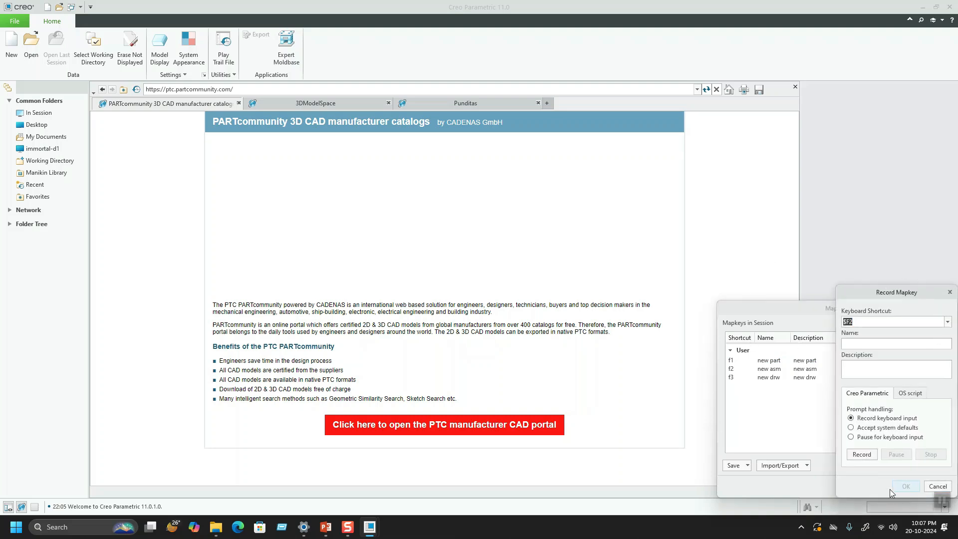
left_click(936, 486)
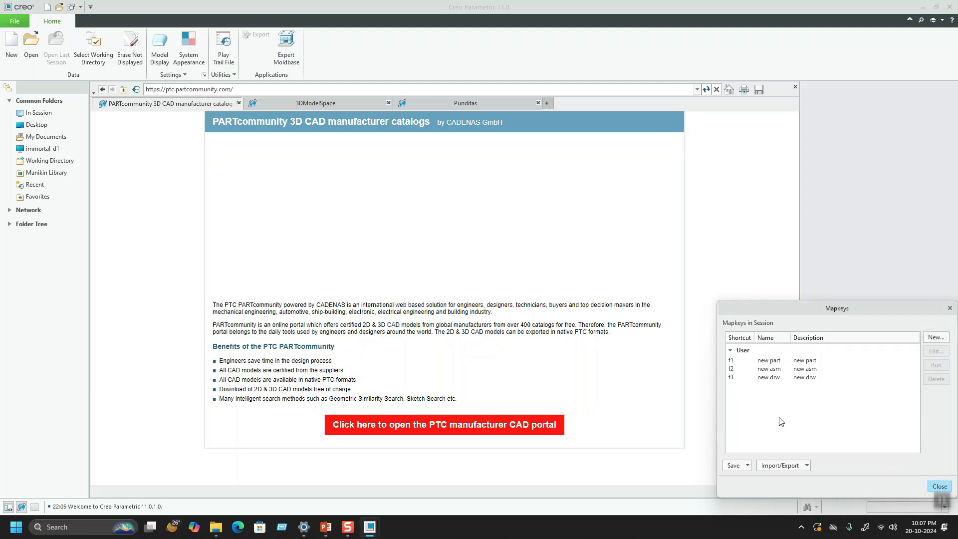
Step: Examine the save and import/export choices for mapkeys, and select the f1 "new part" mapkey
left_click(747, 466)
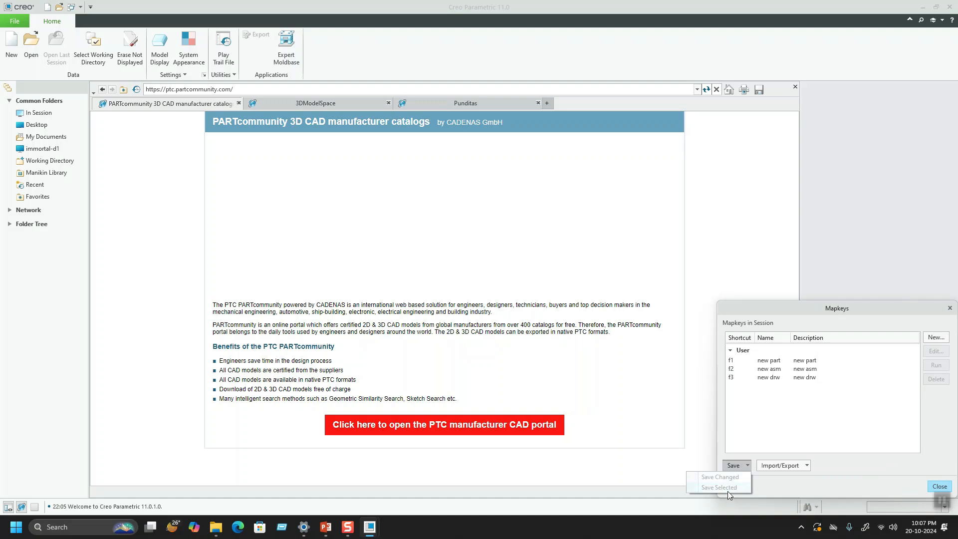
left_click(817, 424)
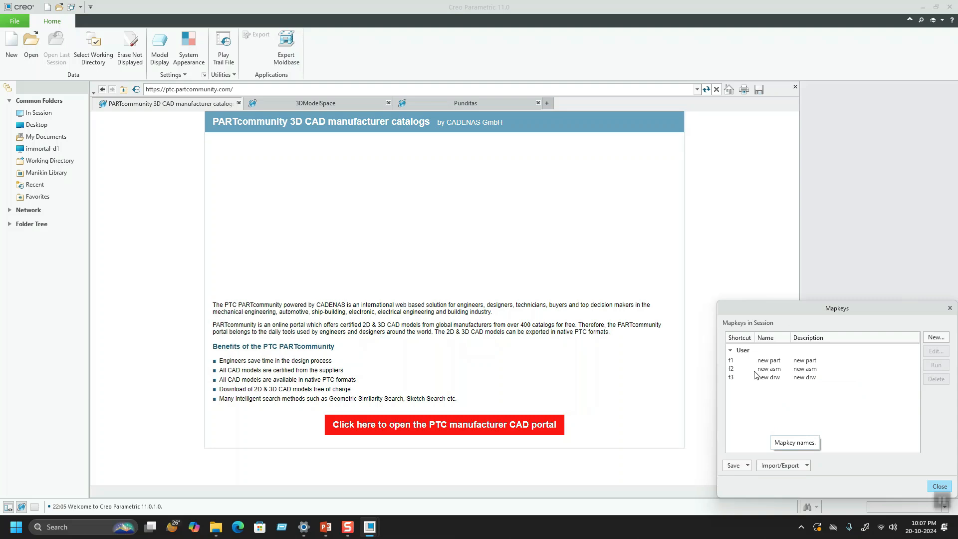
left_click(802, 465)
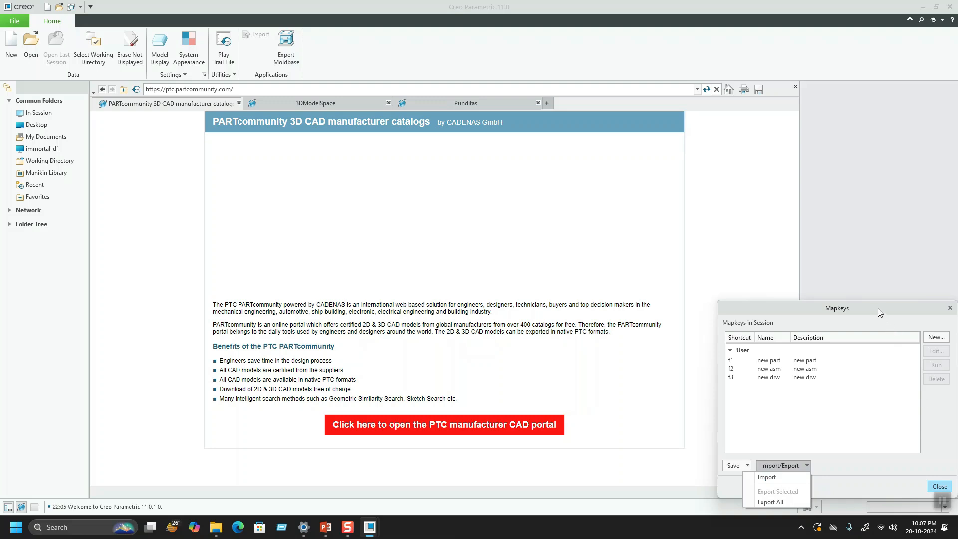
left_click(750, 373)
left_click(808, 361)
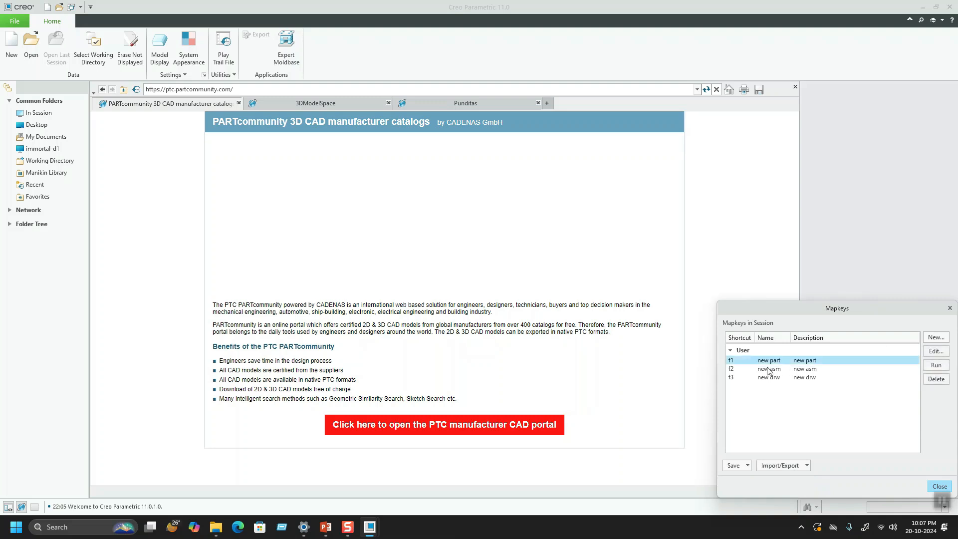